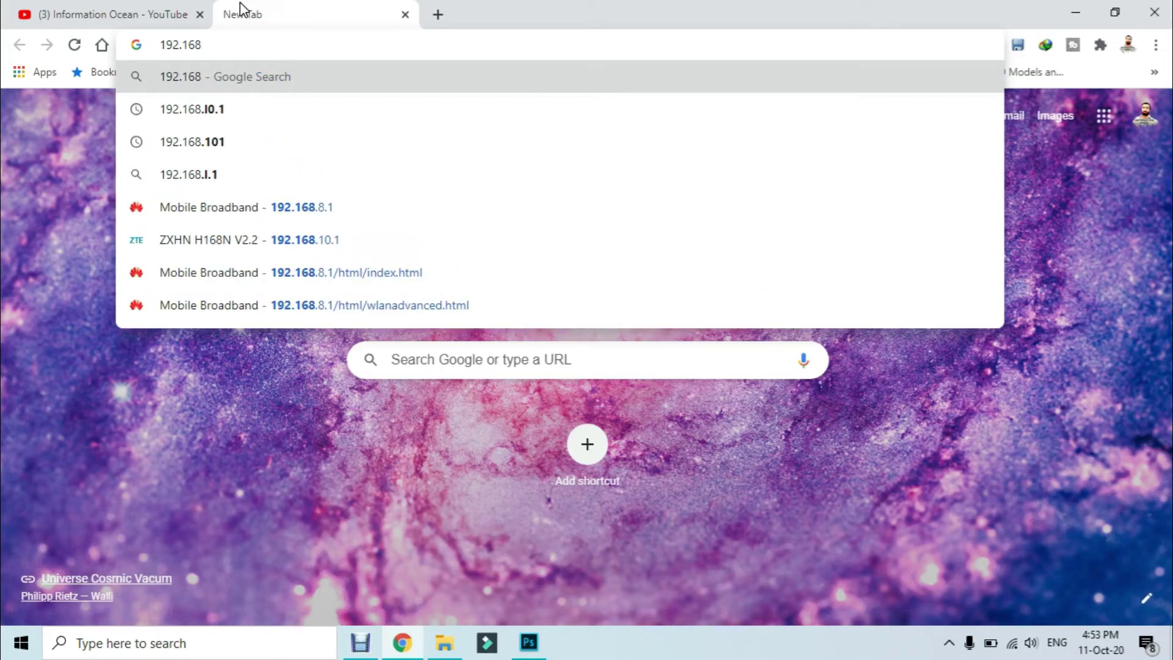
Correct the address to 192.168.10.1 and load the ZXHN H168N router page.
type(".1.1")
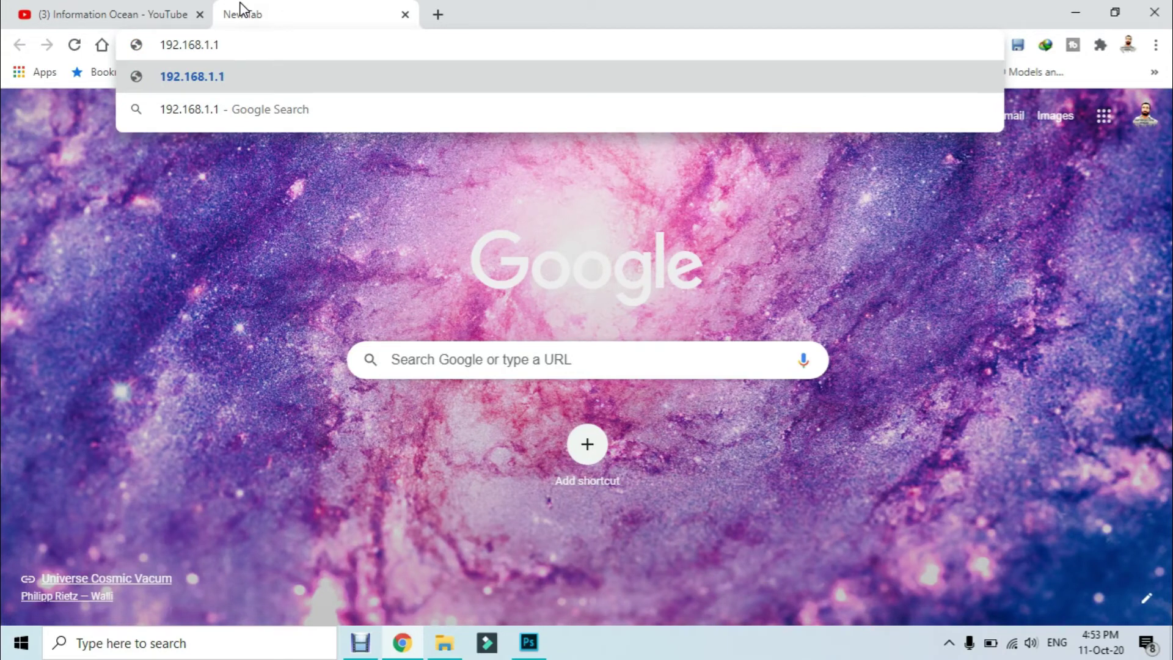
key("BackSpace")
key("BackSpace")
key("BackSpace")
key("BackSpace")
type(".")
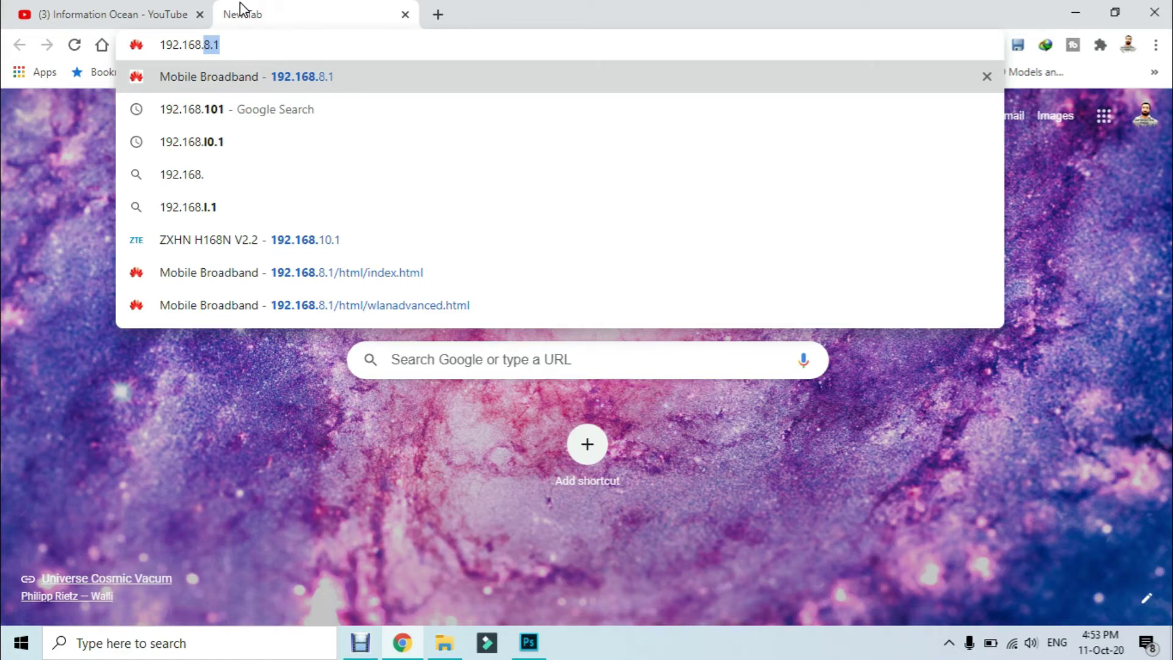
type("1")
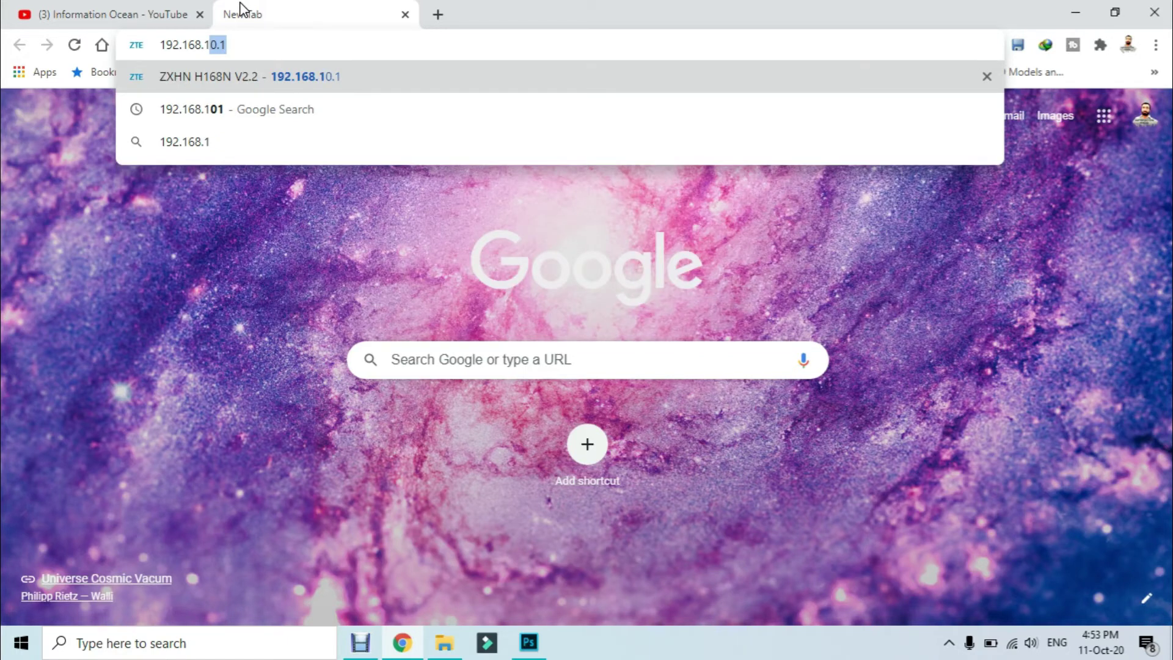
key("Return")
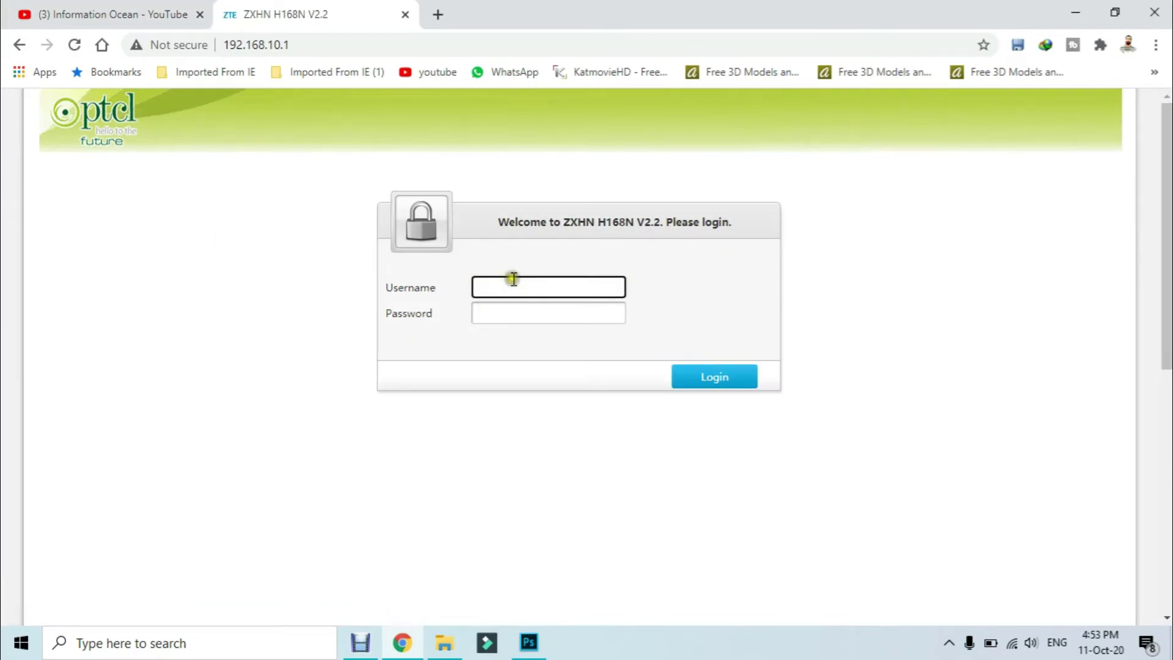
Log in to the router admin with the admin username and password.
left_click(514, 279)
type("A")
type("a")
key("BackSpace")
key("BackSpace")
type("admin")
left_click(514, 278)
left_click(525, 315)
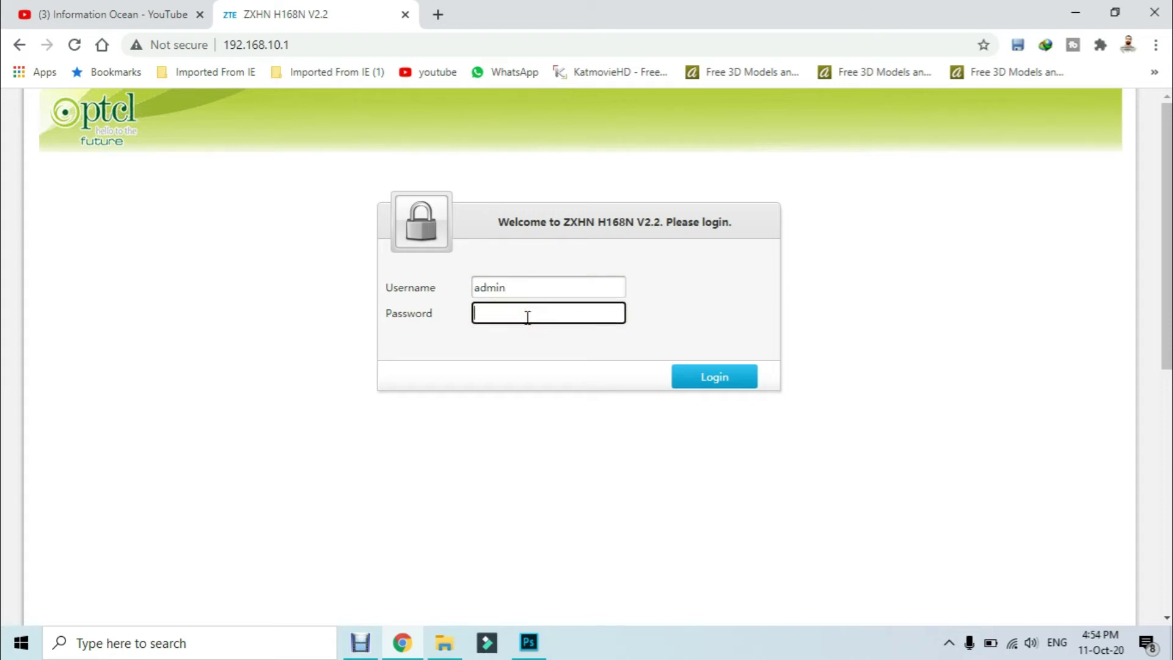
type("admin")
left_click(726, 385)
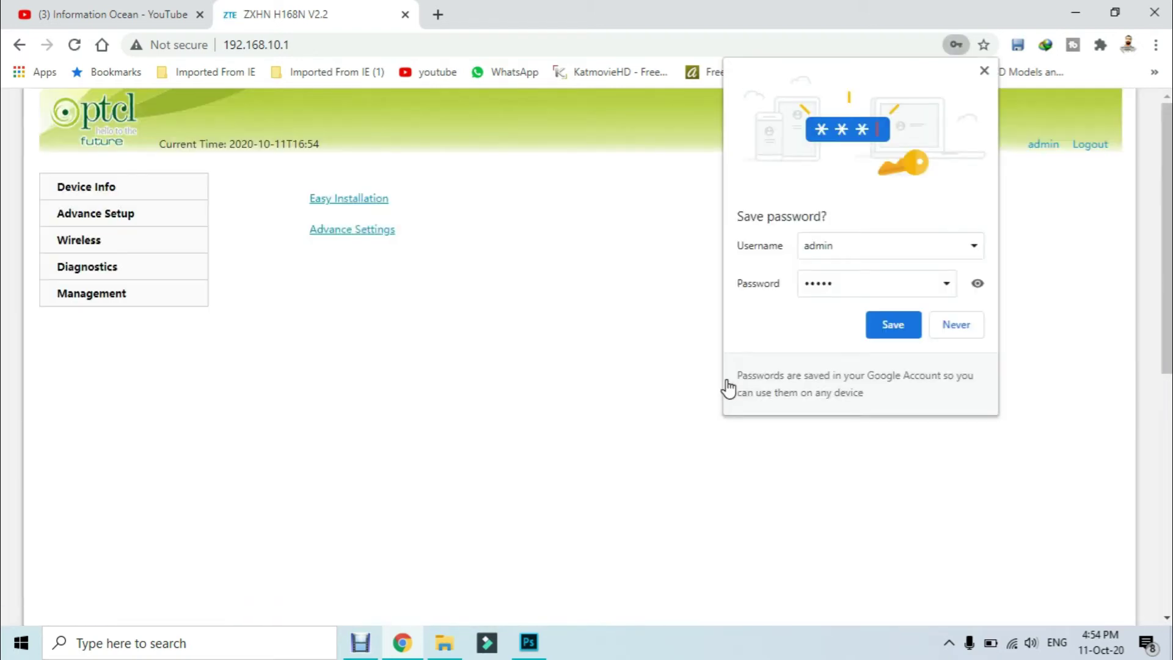
Save the router login in Chrome's save-password prompt.
left_click(887, 330)
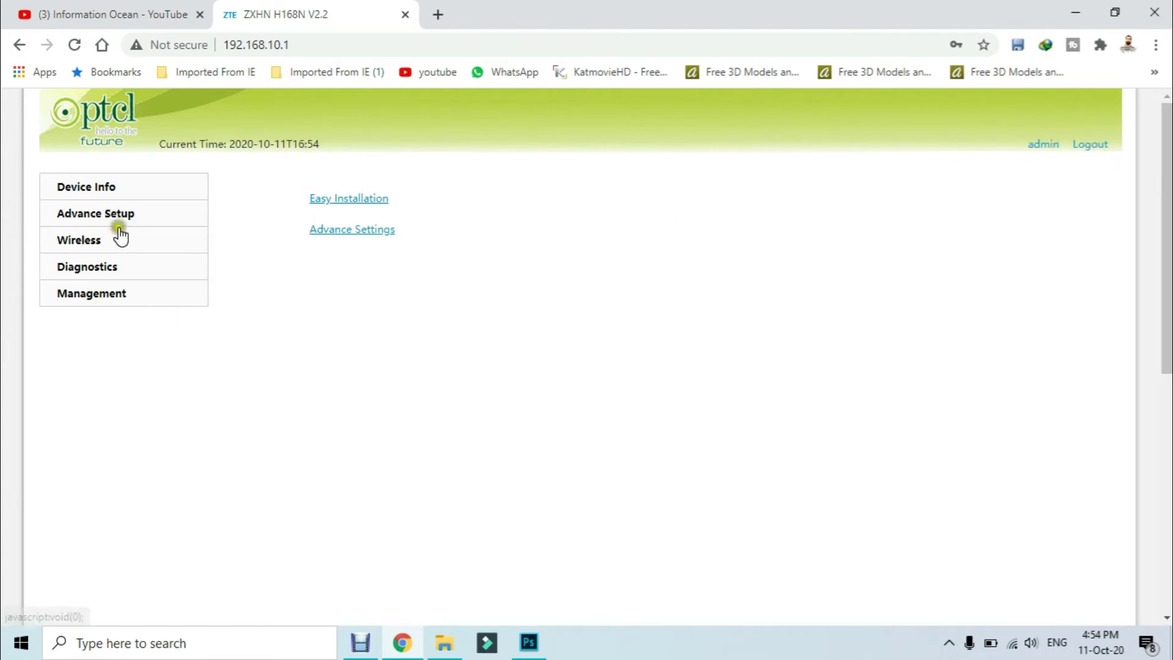
Go to the Wireless Basic page, which shows the SSID PTCL-BB.
left_click(97, 247)
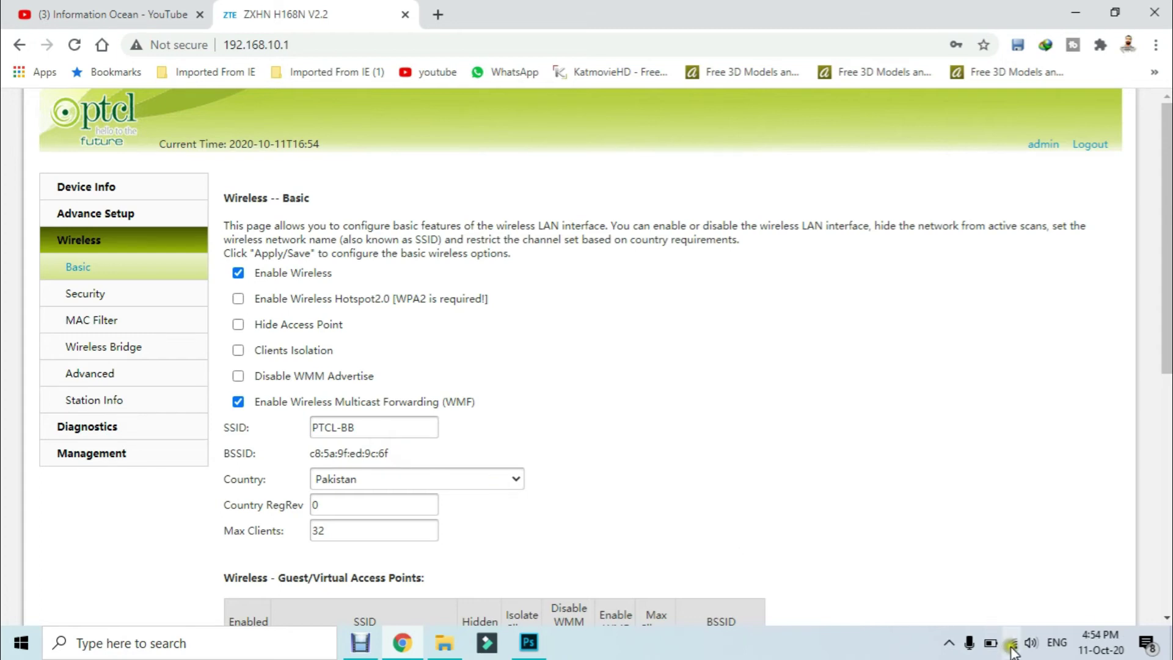
mouse_move(1011, 647)
Replace the SSID PTCL-BB with 'information ocean' and apply the change.
triple_click(395, 436)
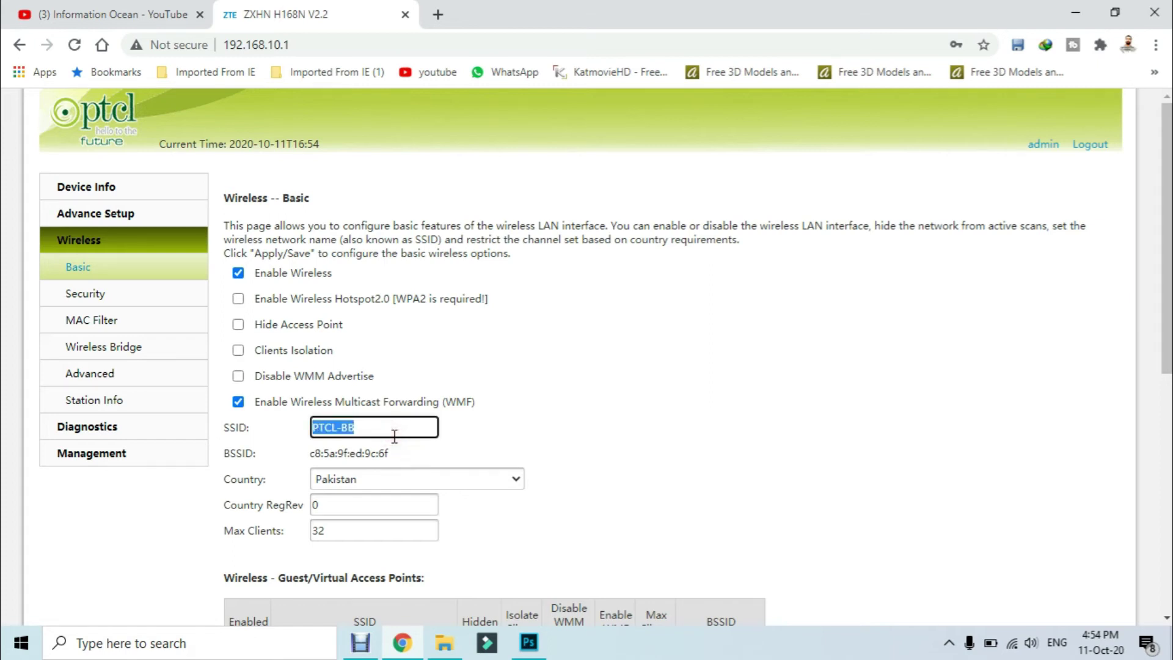
key("BackSpace")
type("information ocean")
scroll(47, 183, "down", 3)
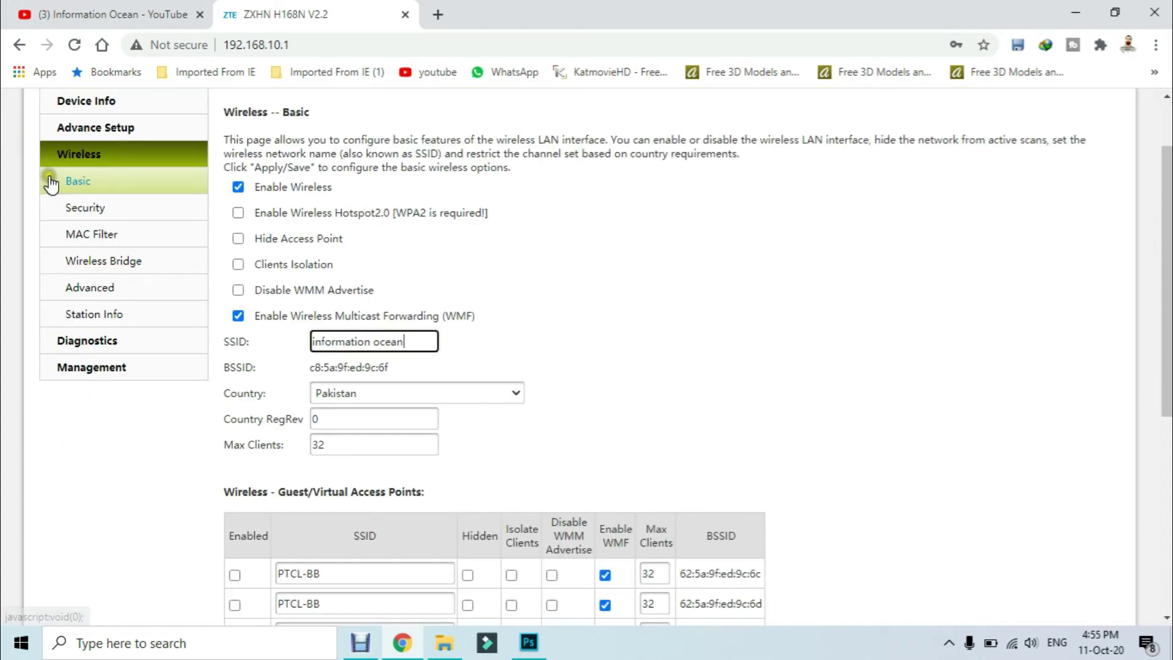
scroll(70, 406, "down", 3)
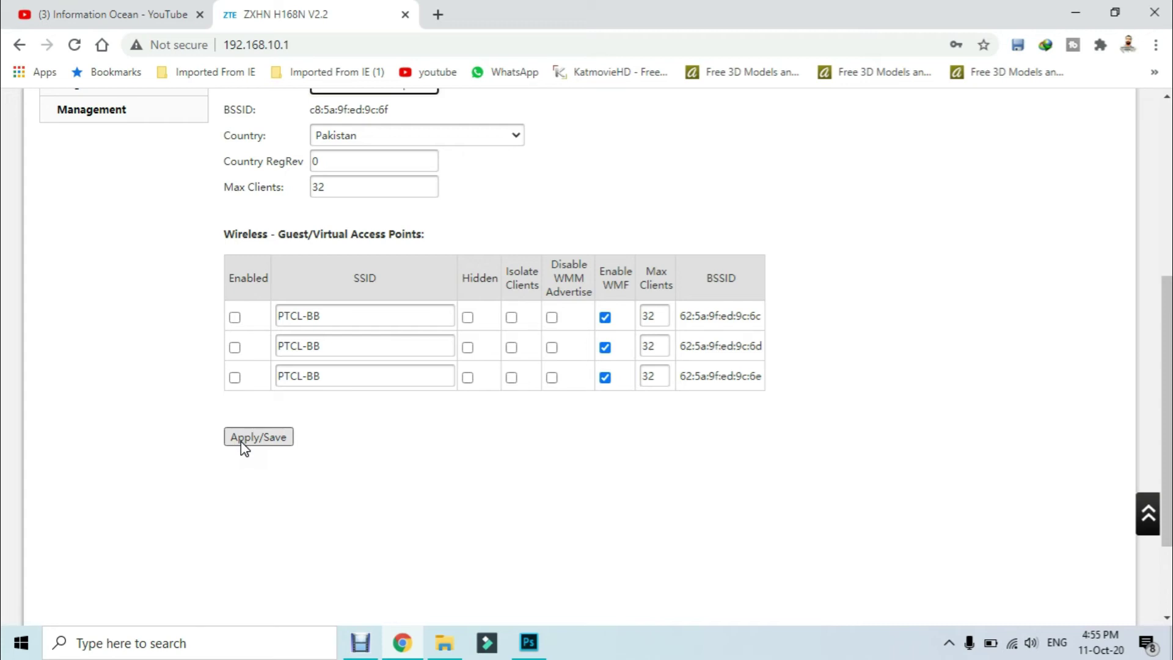
left_click(241, 443)
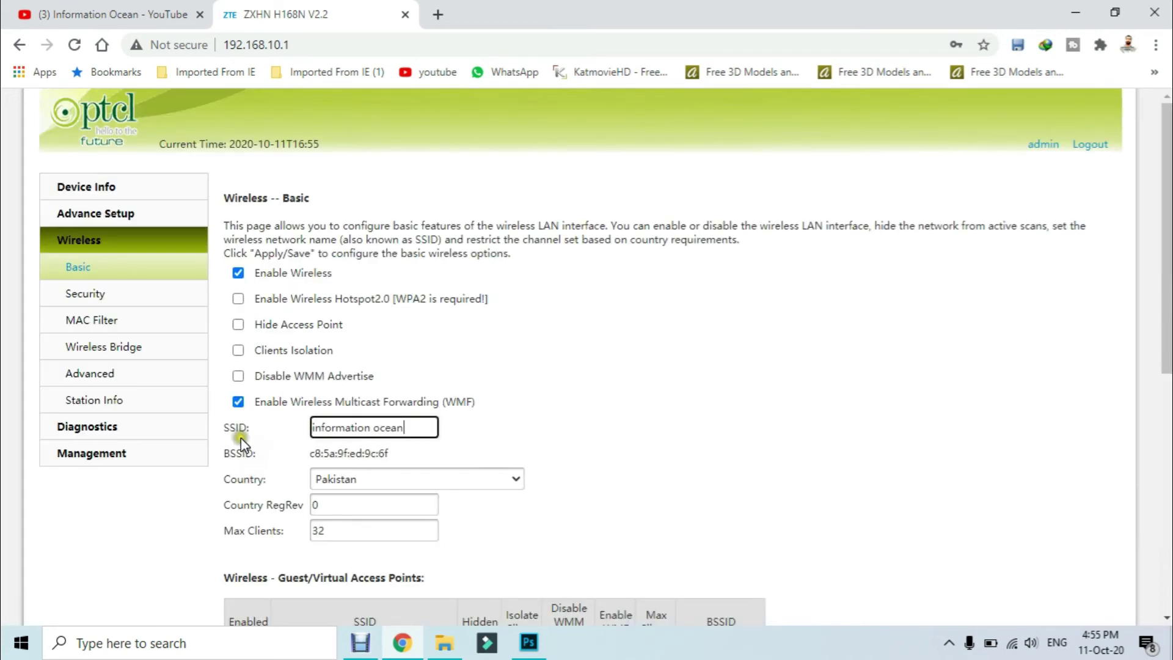
left_click(382, 429)
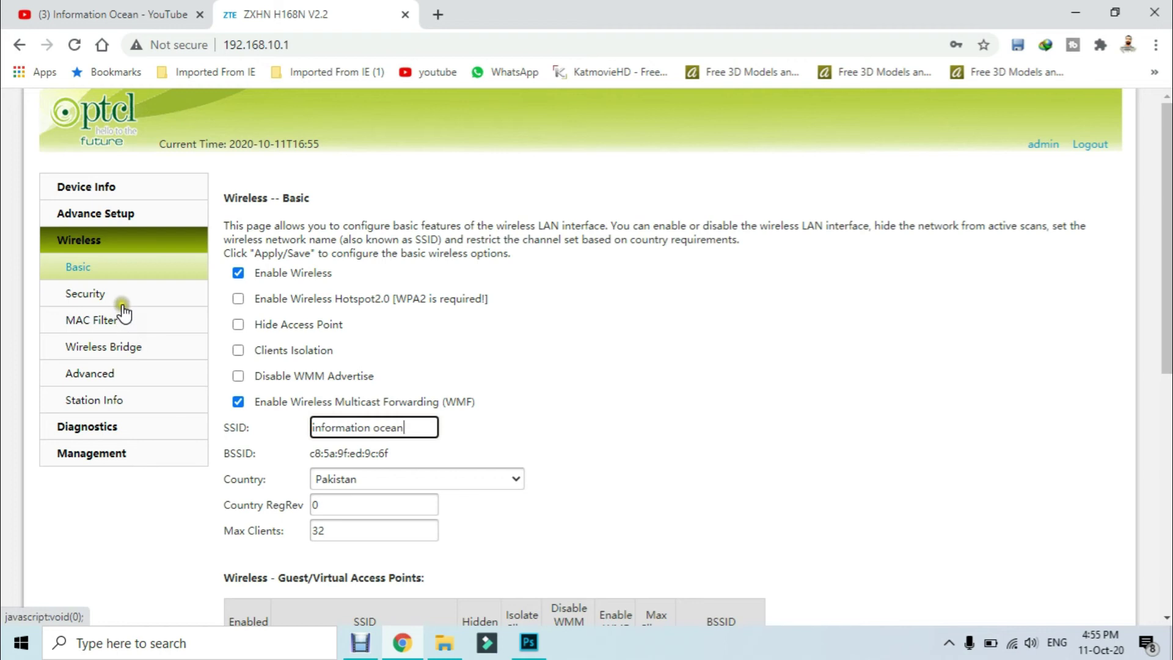
Open Wireless Security and display the current WPA passphrase in an alert.
left_click(90, 299)
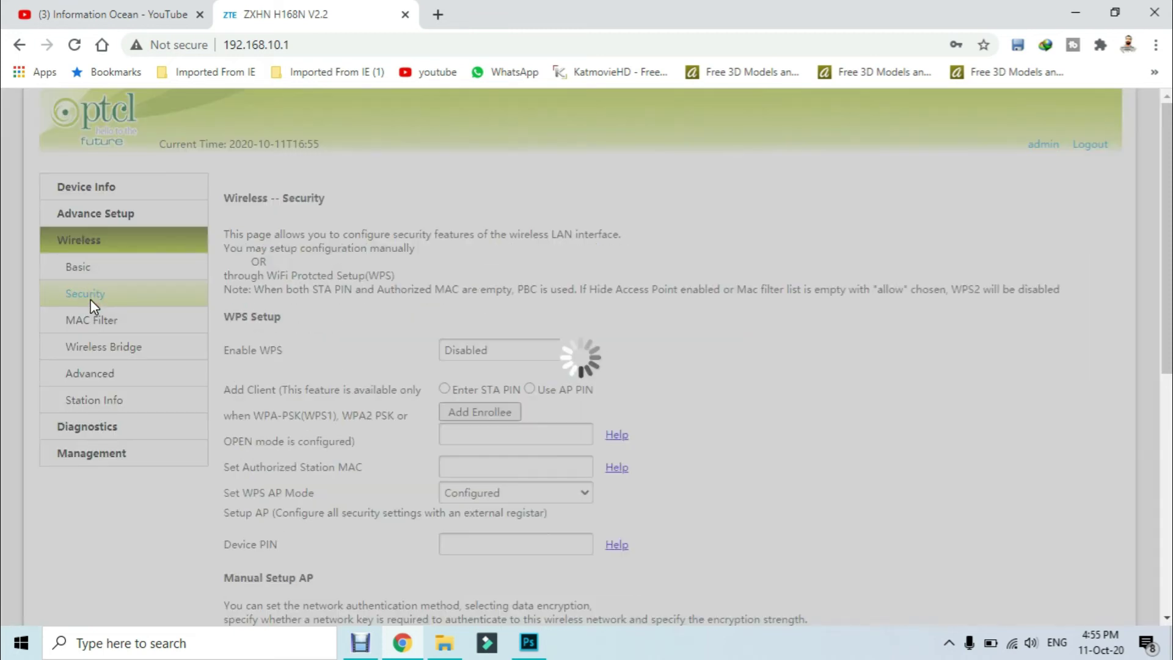
scroll(393, 479, "down", 3)
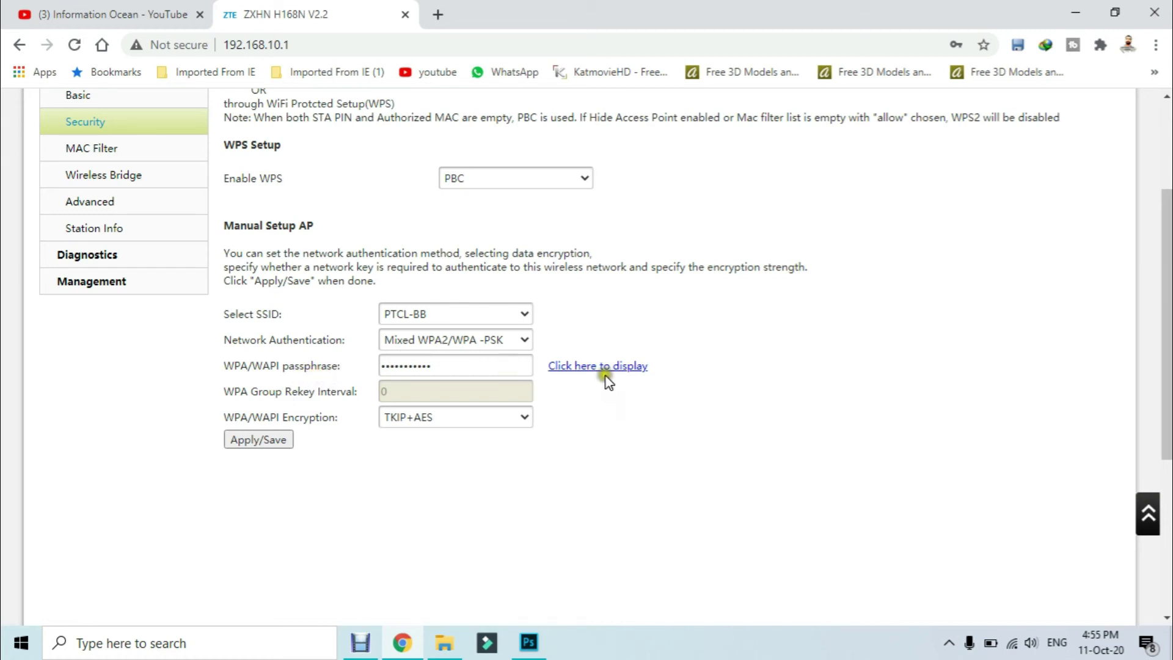
left_click(590, 369)
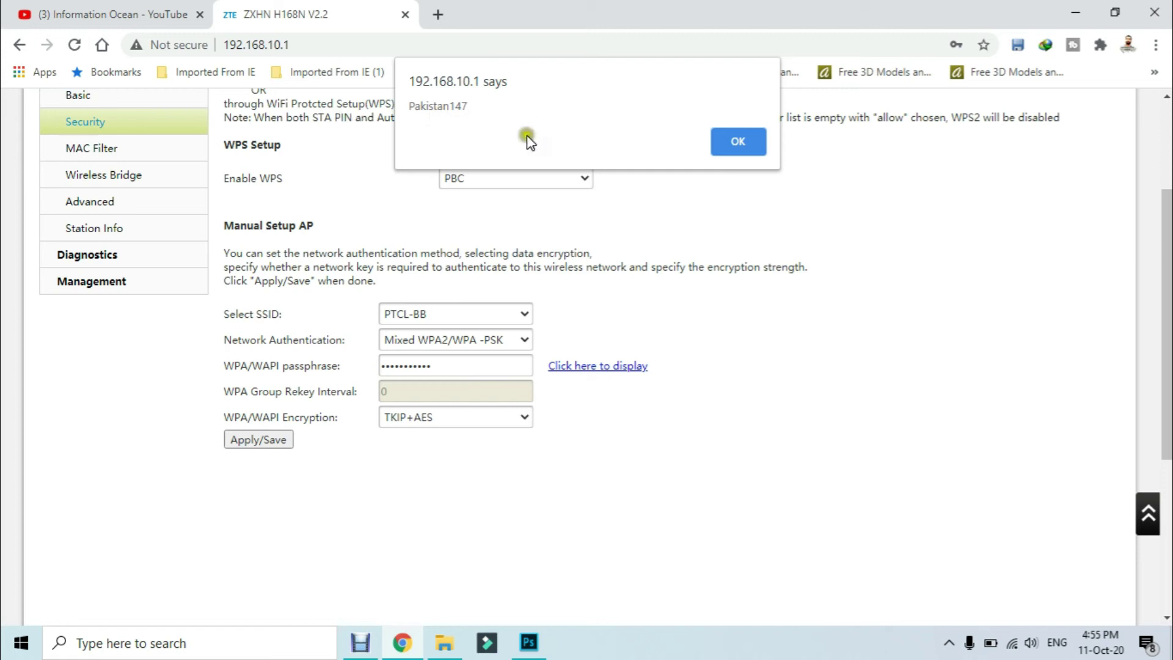
Dismiss the alert, enter a new WPA passphrase, and apply the security settings.
left_click(738, 142)
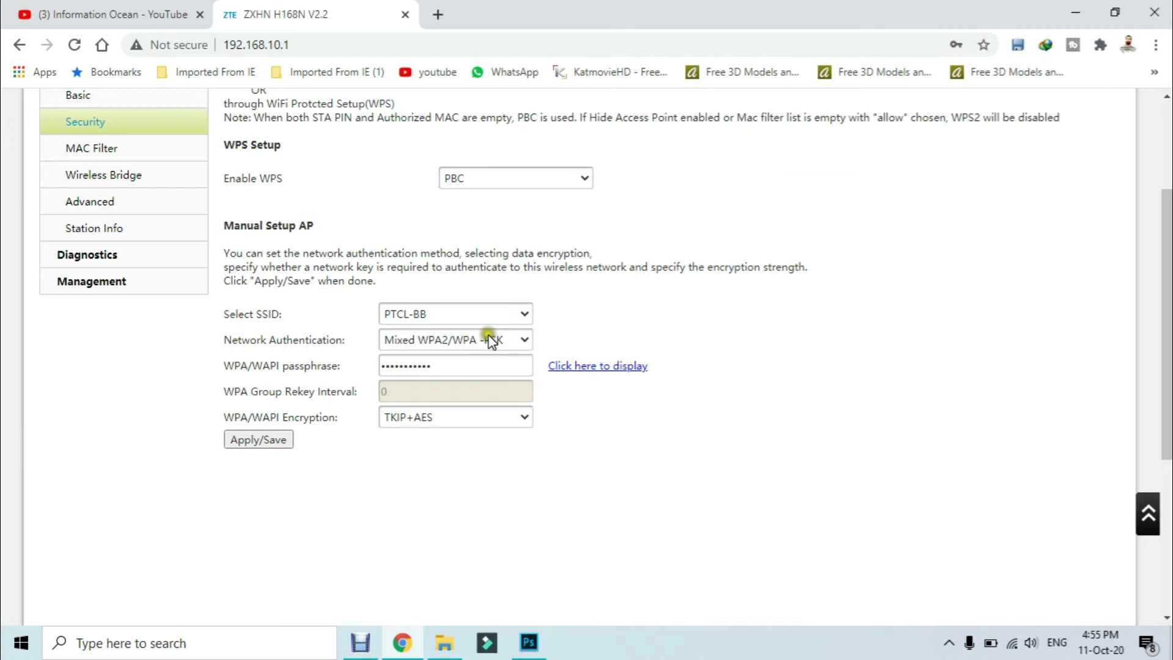
left_click(459, 372)
left_click_drag(463, 372, 295, 369)
left_click(531, 394)
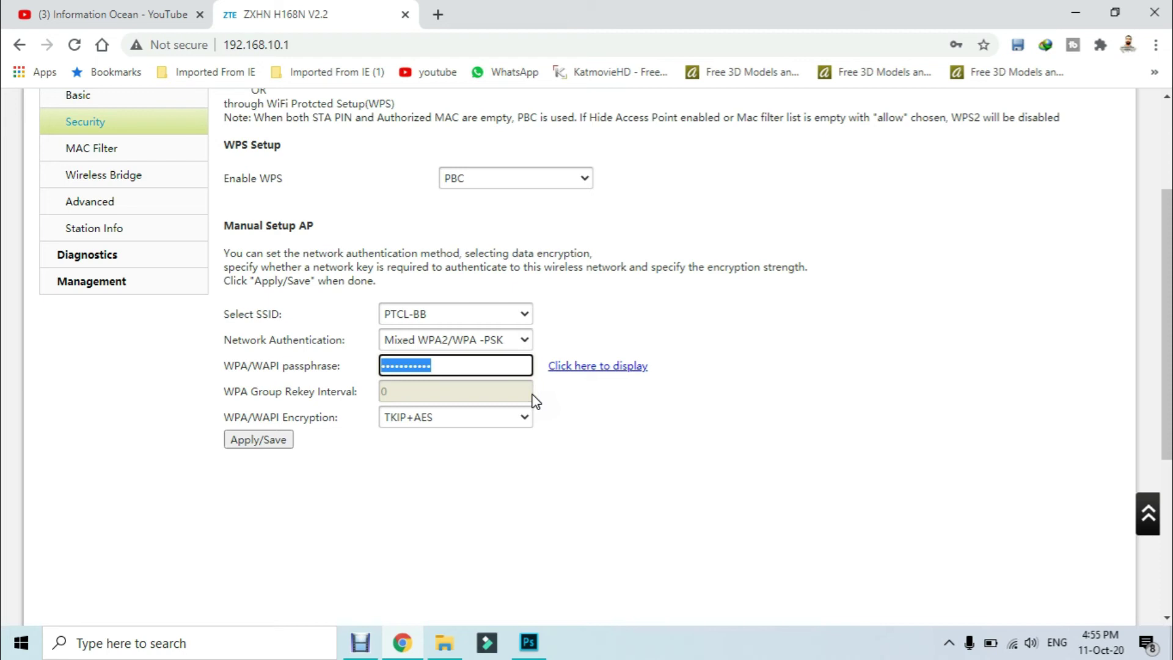
type("1")
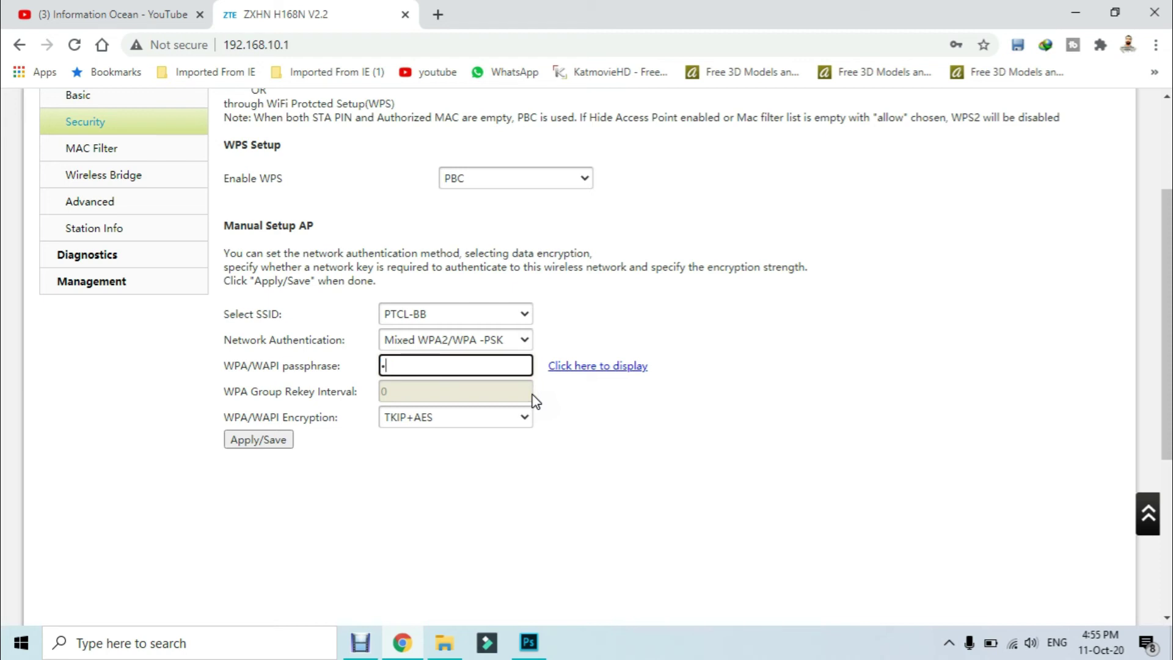
type("23456789012")
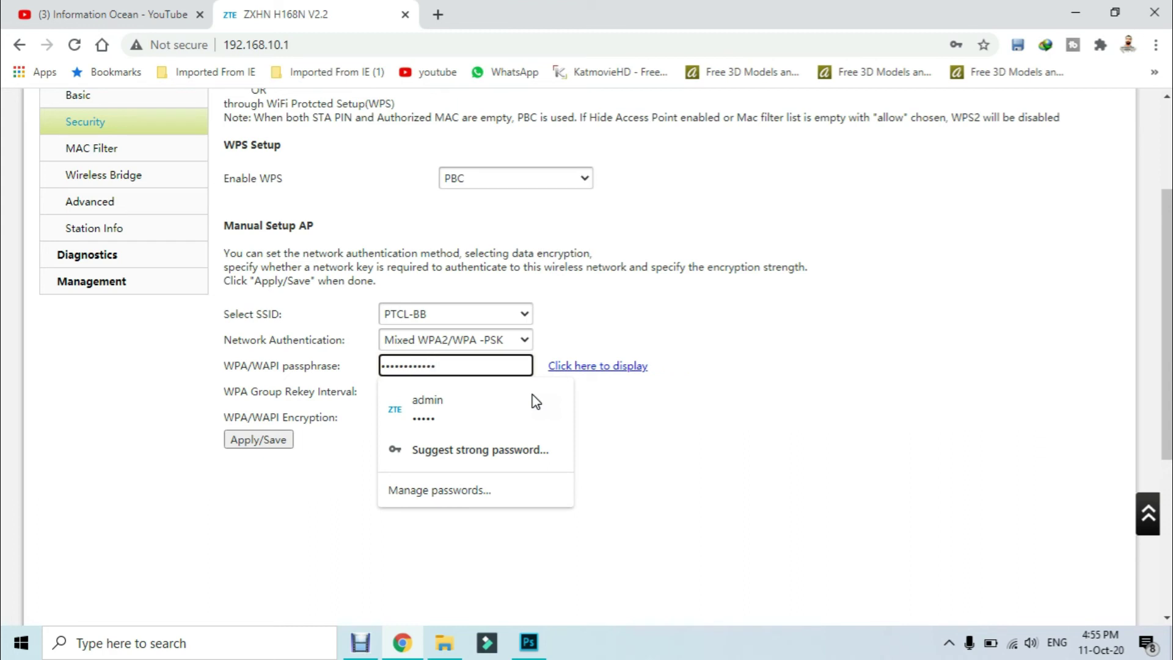
left_click(940, 476)
left_click(264, 449)
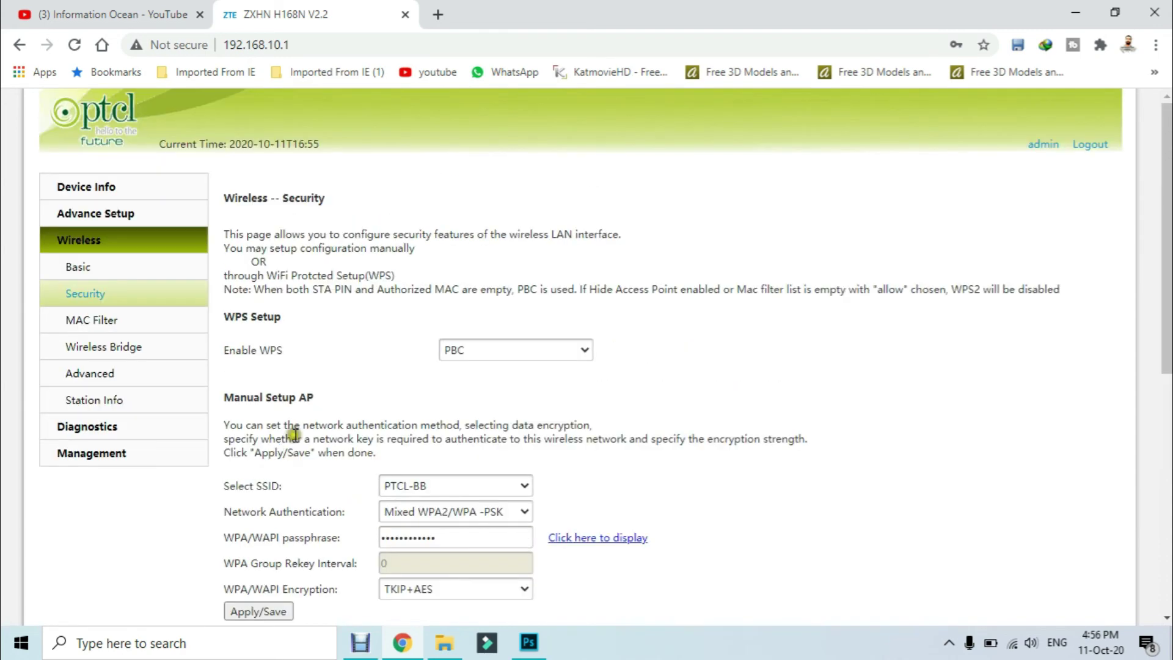
Log out of the router admin and decline Chrome's offer to save the password.
left_click(580, 343)
mouse_move(1022, 648)
left_click(1094, 147)
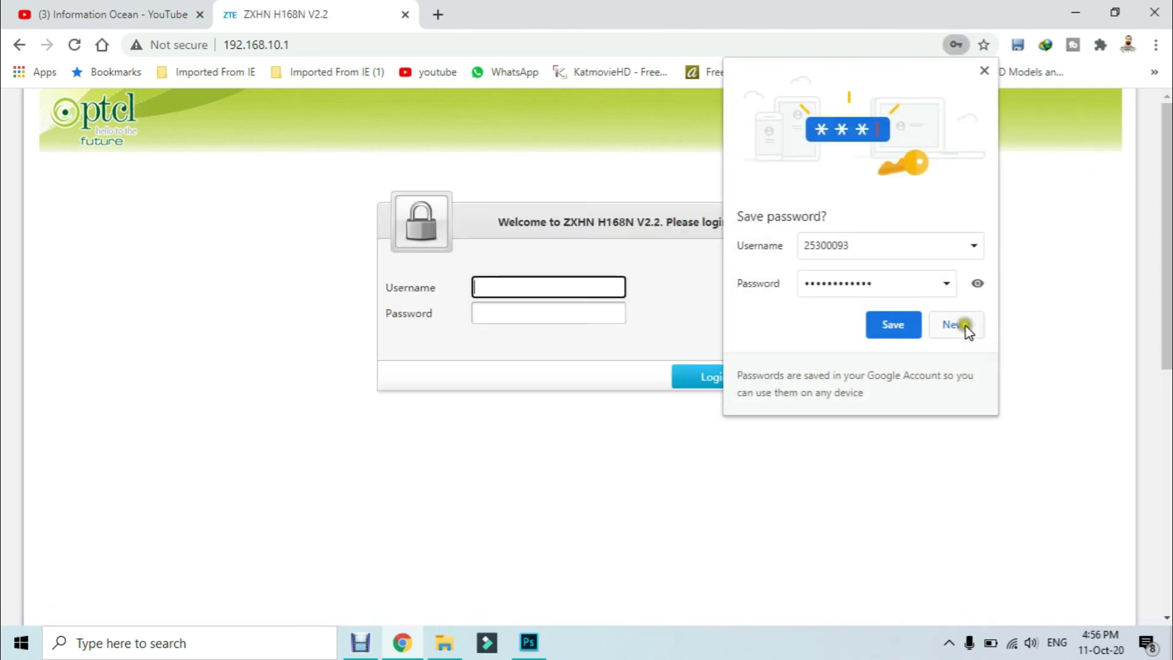
left_click(972, 326)
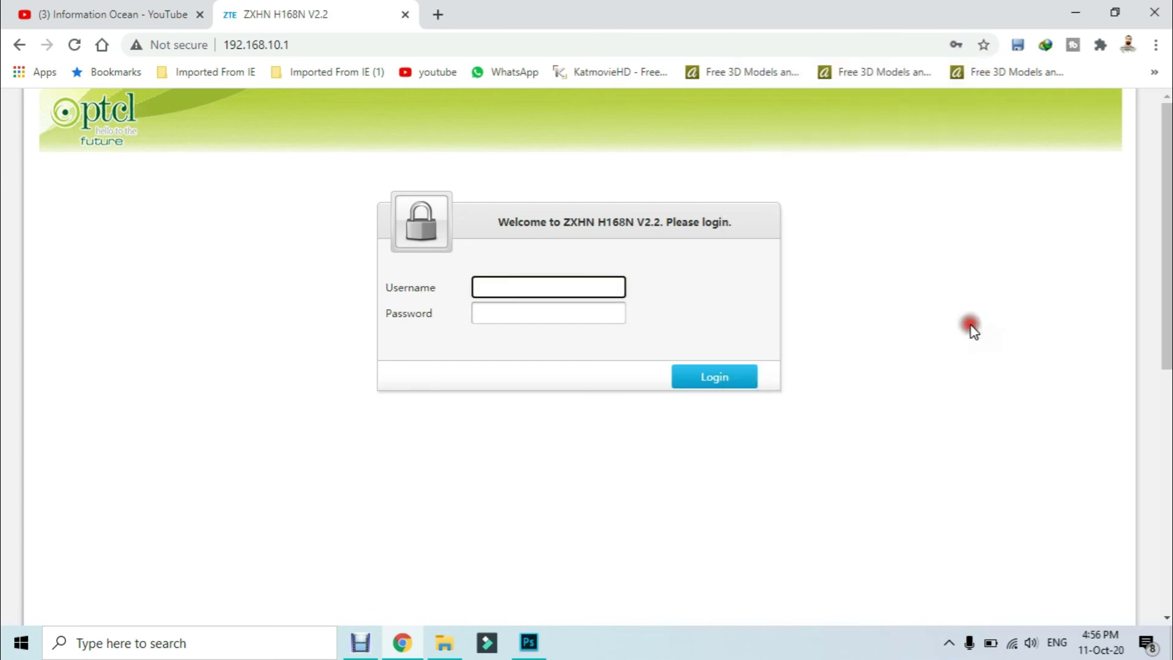